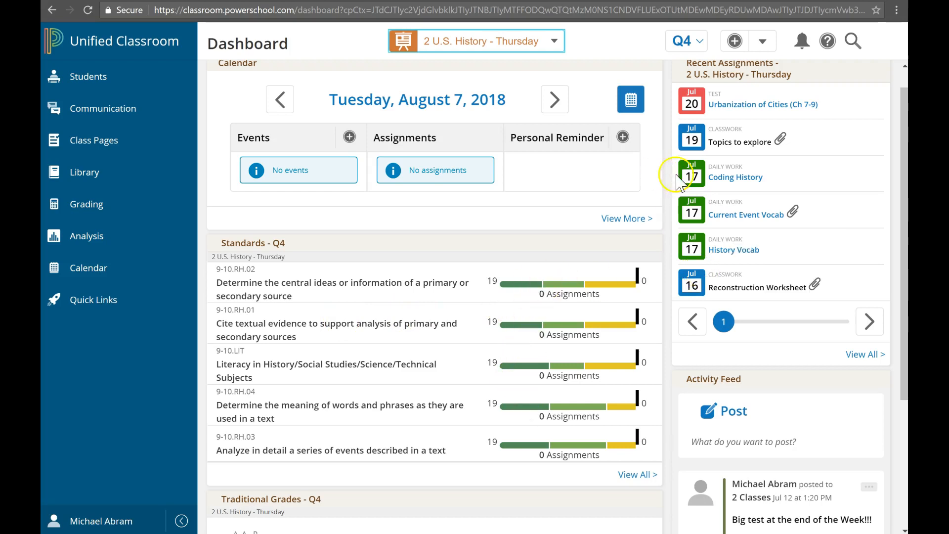
- Open the seating chart for the 2 U.S. History - Thursday class from the class switcher
scroll(706, 438, "down", 4)
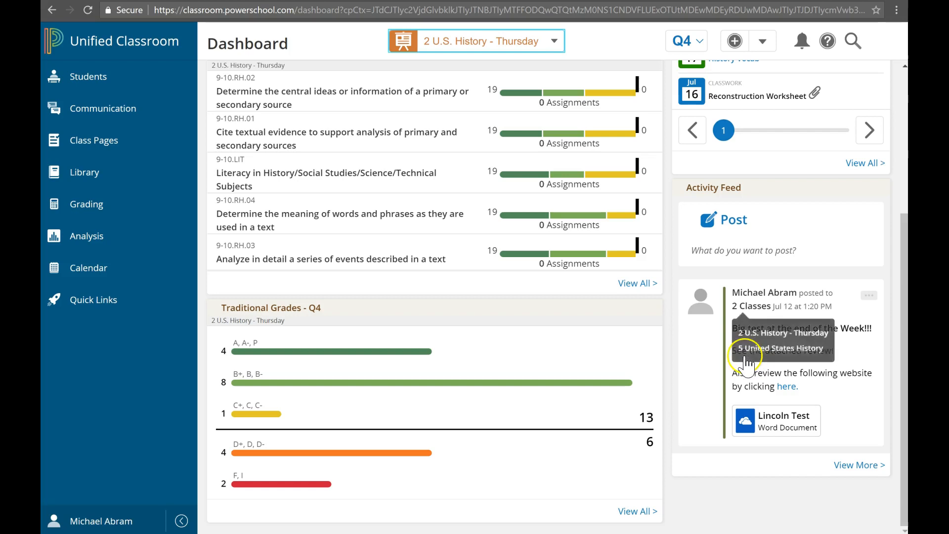
scroll(345, 416, "up", 5)
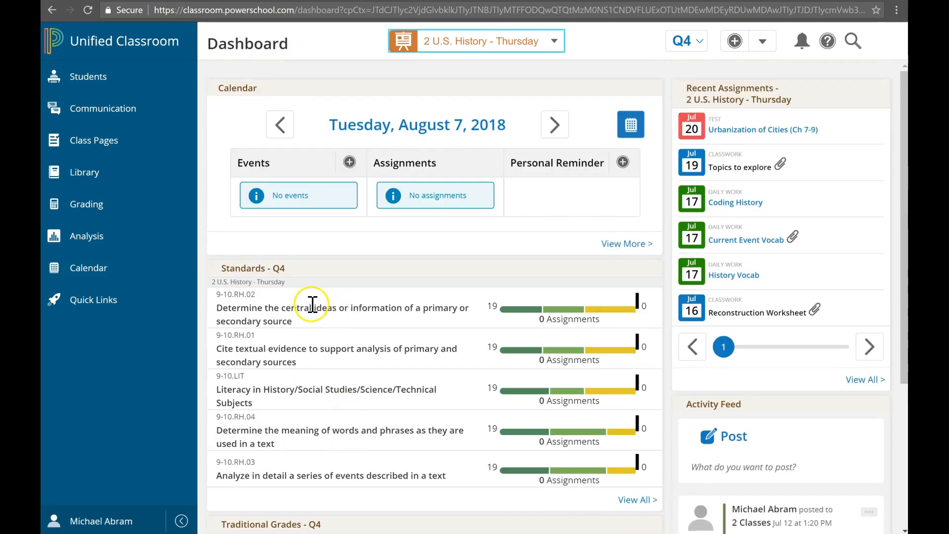
left_click(500, 39)
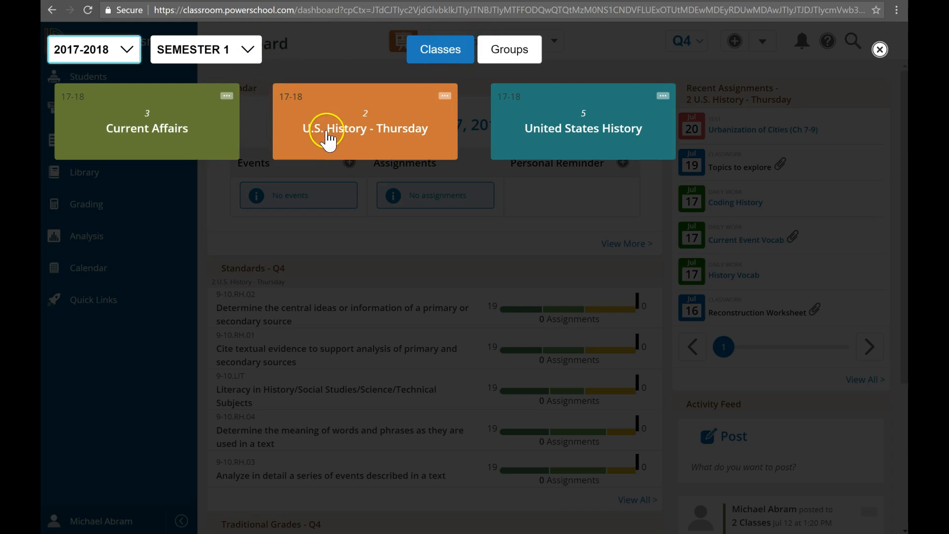
left_click(445, 98)
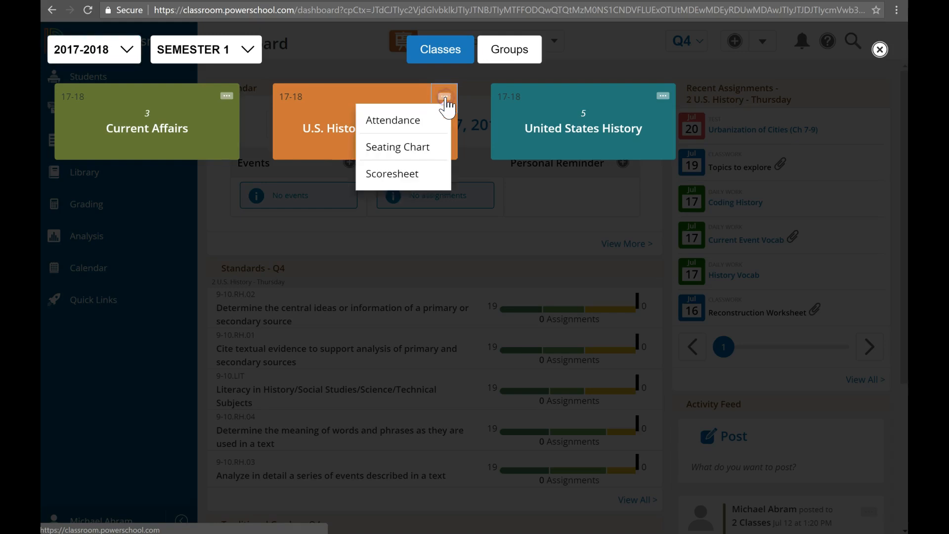
left_click(398, 148)
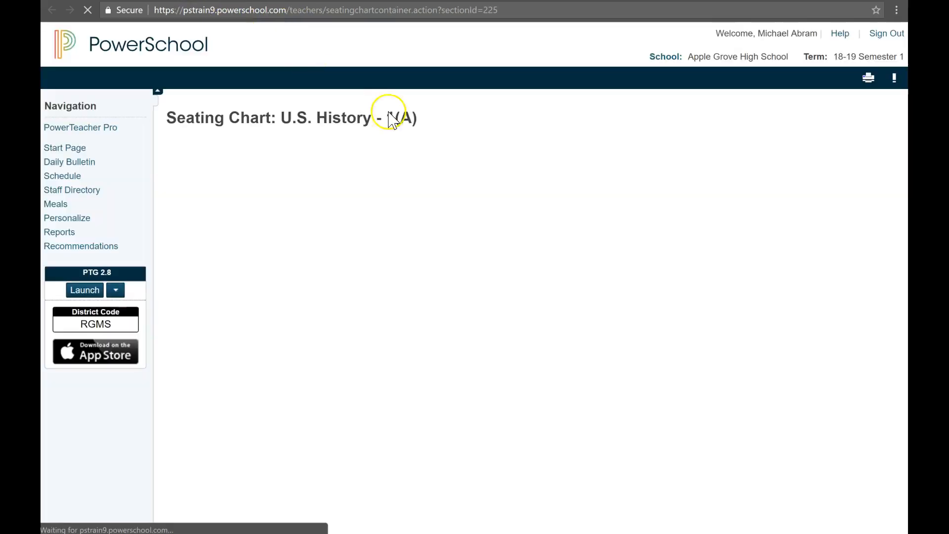
- In seating chart design mode, select every student seat on the chart and remove them
scroll(437, 290, "down", 1)
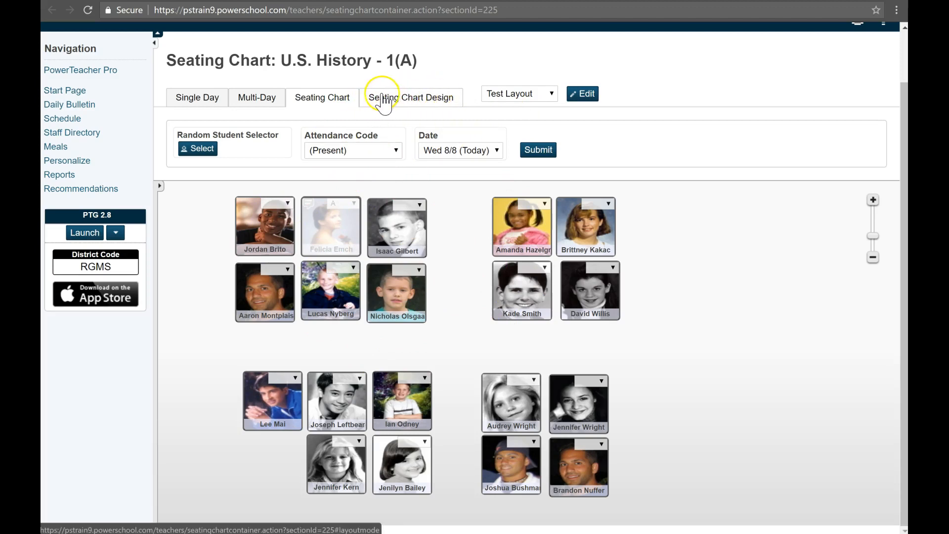
left_click(418, 100)
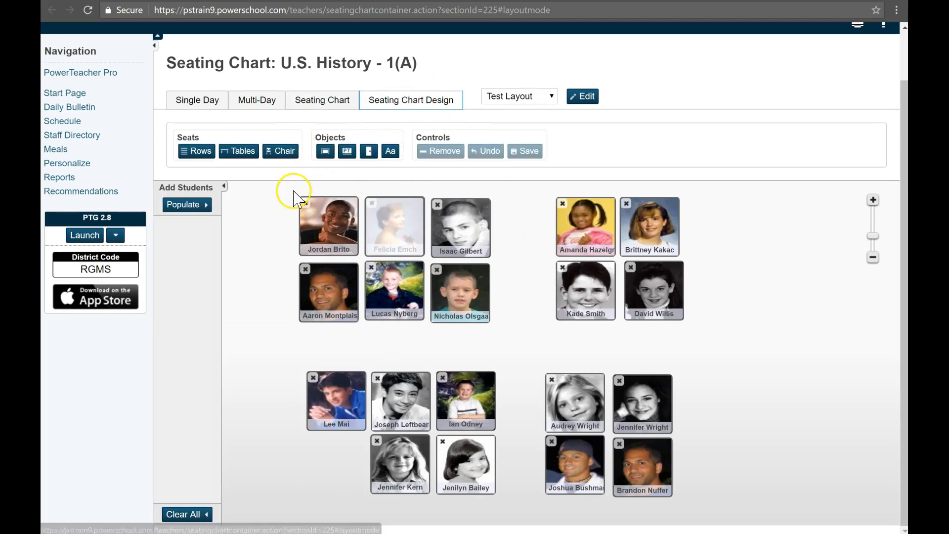
left_click(336, 226)
left_click(393, 232)
left_click(460, 232)
left_click(459, 288)
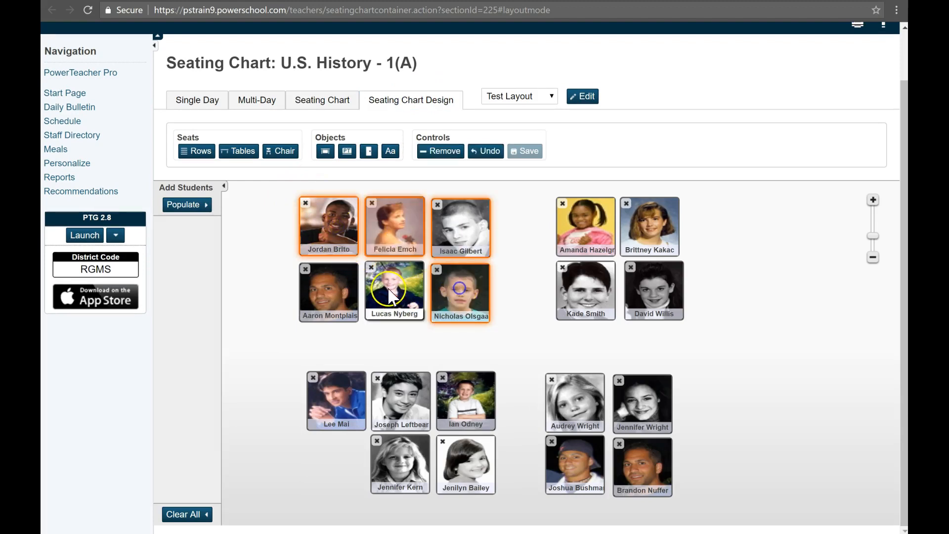
left_click(388, 288)
left_click(342, 287)
left_click(336, 400)
left_click(400, 400)
left_click(401, 462)
left_click(465, 462)
left_click(466, 401)
left_click(565, 394)
left_click(548, 463)
left_click(633, 453)
left_click(643, 403)
left_click(653, 291)
left_click(585, 289)
left_click(586, 225)
left_click(662, 242)
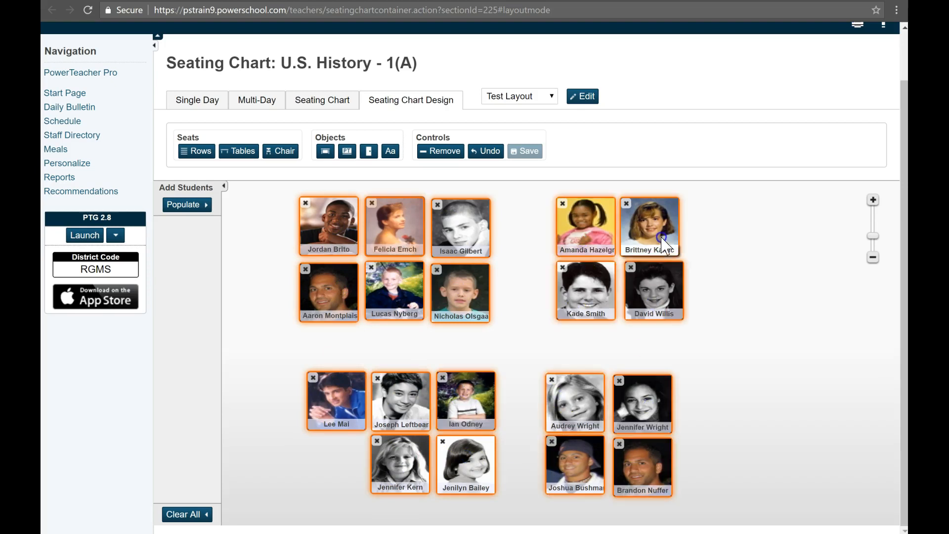
left_click(445, 153)
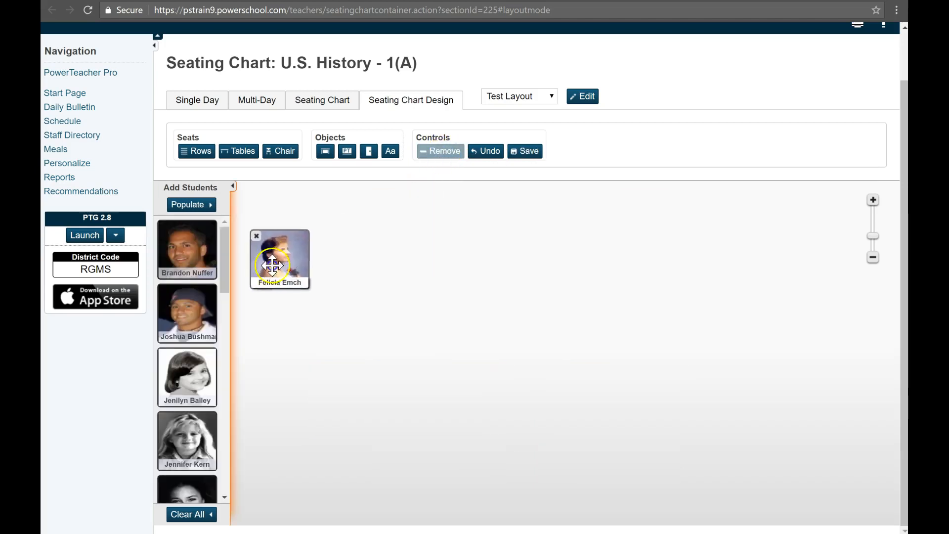
- Remove the one seat still left on the chart
left_click_drag(195, 337, 392, 265)
left_click(445, 155)
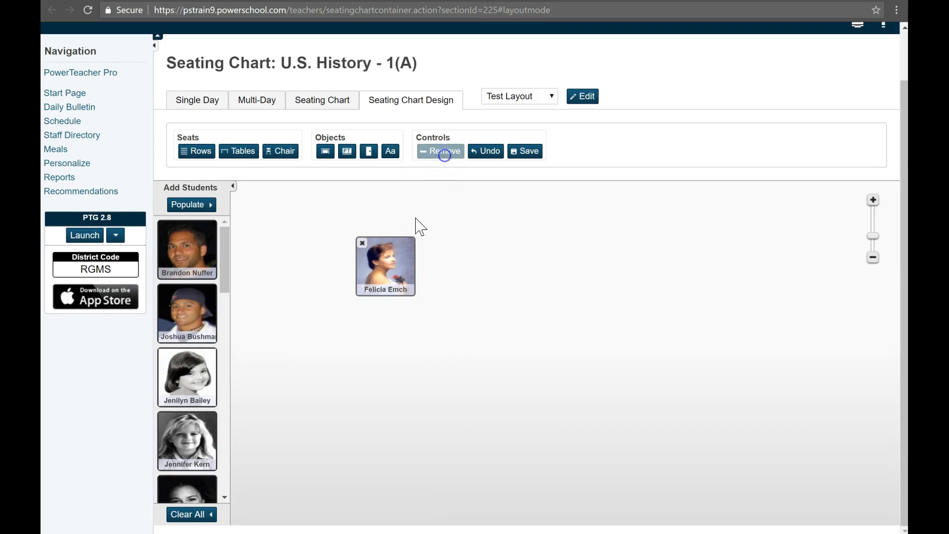
left_click(442, 156)
left_click(302, 240)
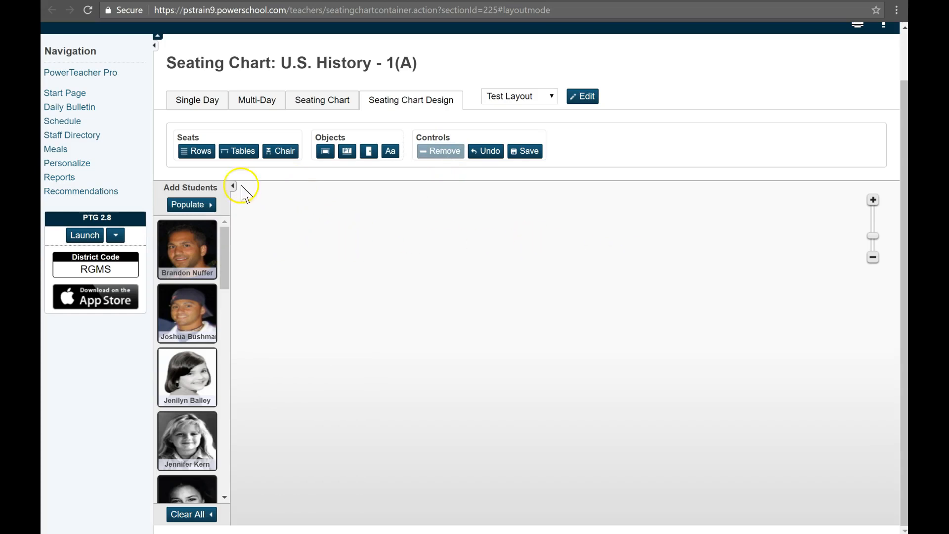
- Add rows of chairs with 4 rows and 5 chairs per row
left_click(196, 153)
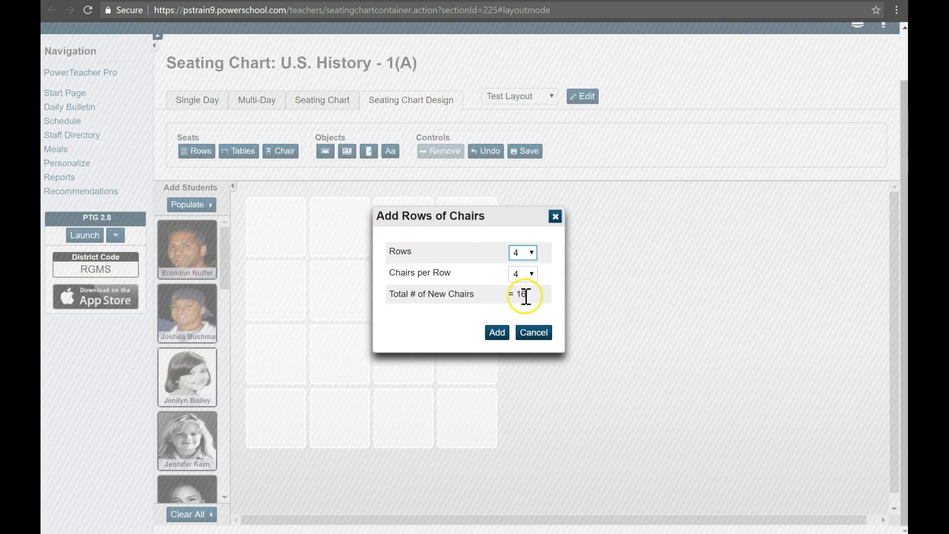
left_click(530, 253)
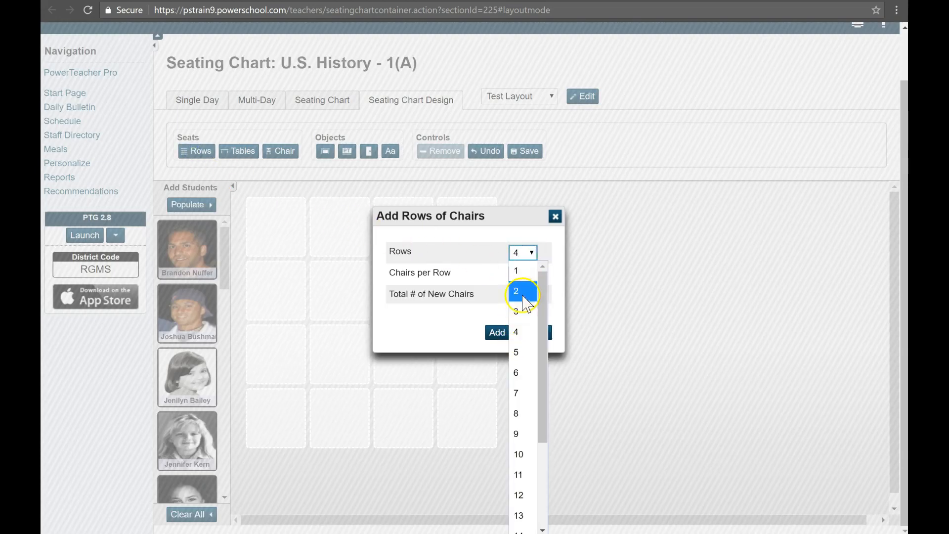
left_click(519, 332)
left_click(523, 274)
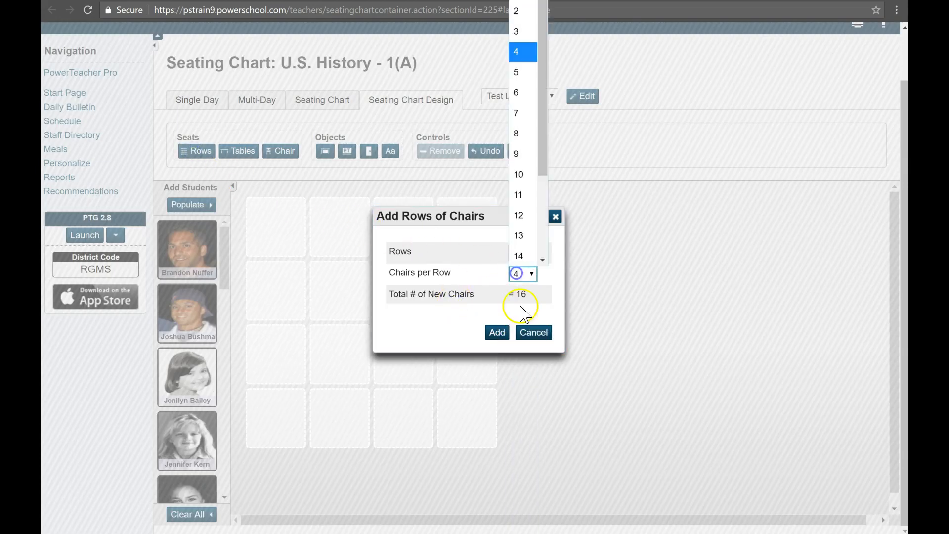
left_click(521, 72)
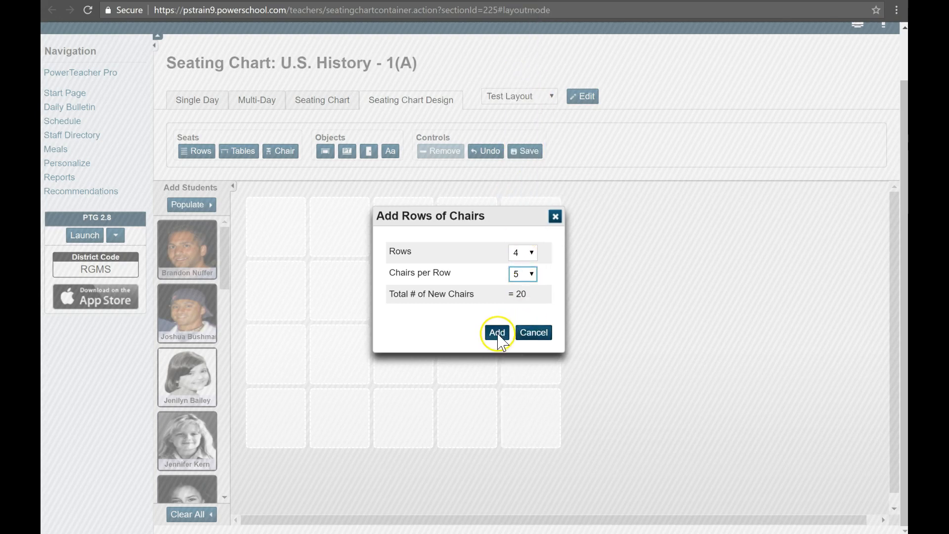
left_click(522, 275)
left_click(527, 200)
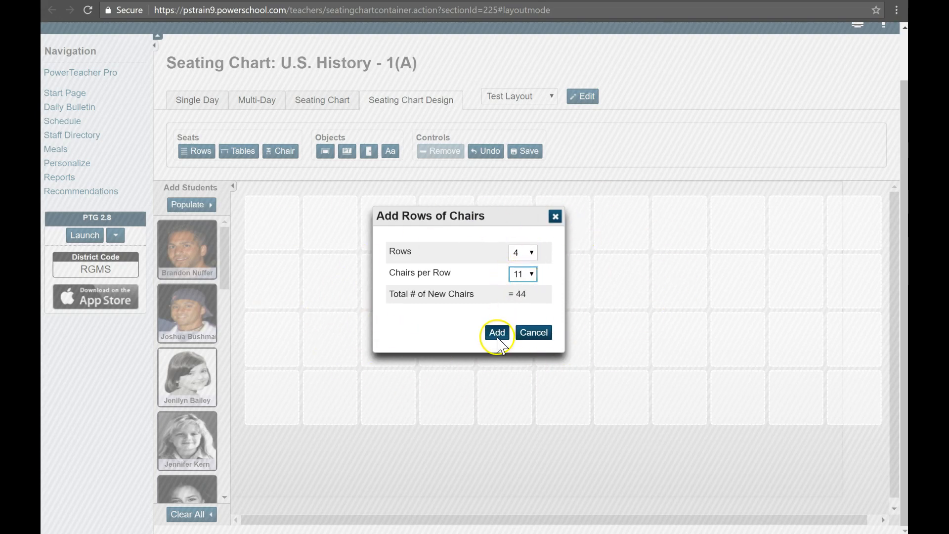
left_click(522, 273)
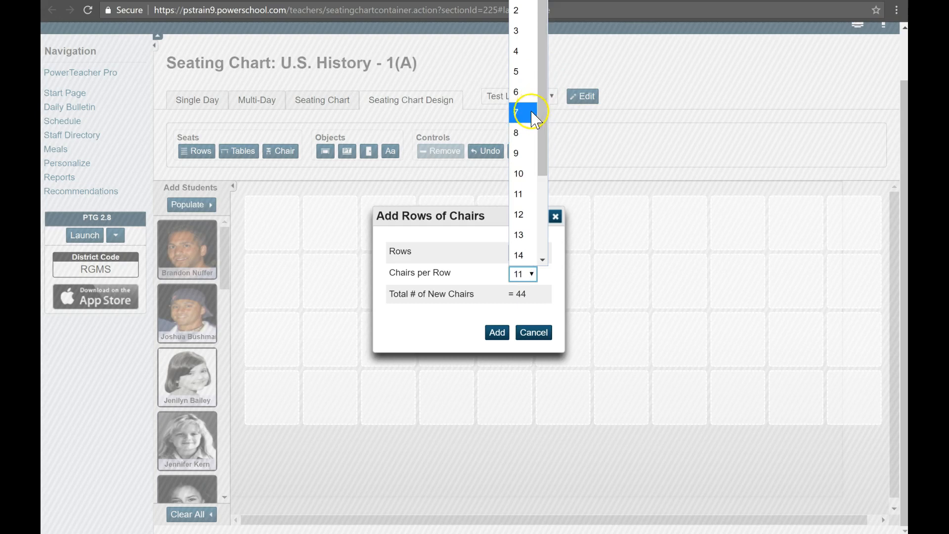
left_click(522, 72)
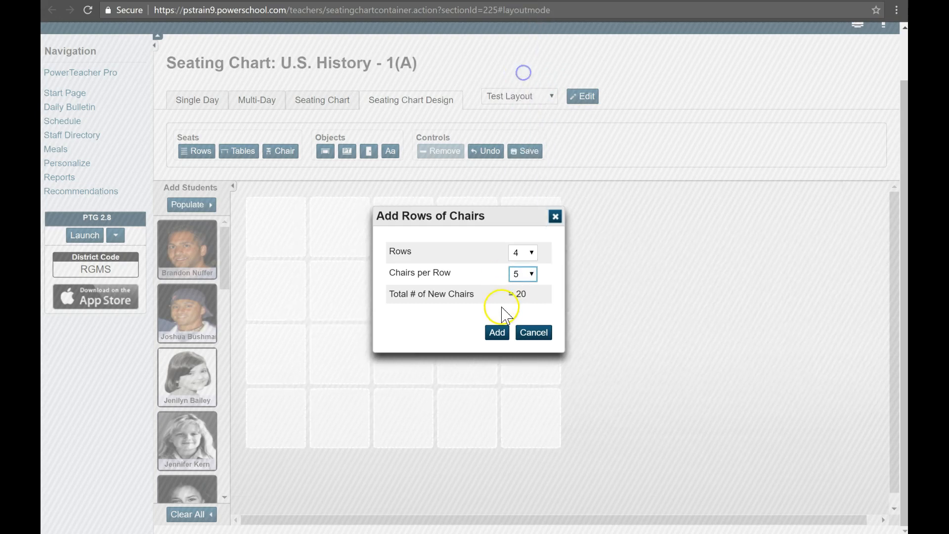
left_click(497, 333)
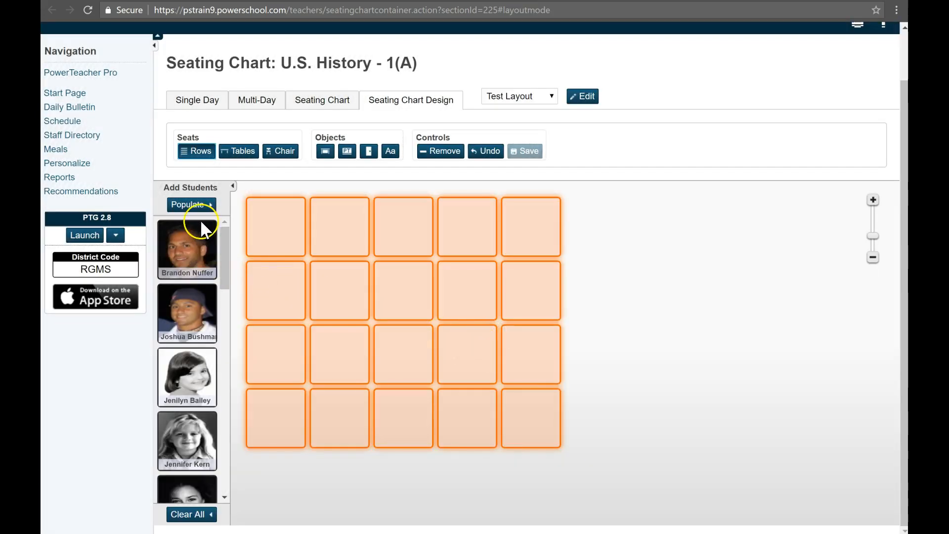
- Drag a couple of students from the student list into seats in the first columns
left_click_drag(191, 241, 262, 223)
left_click_drag(187, 311, 271, 349)
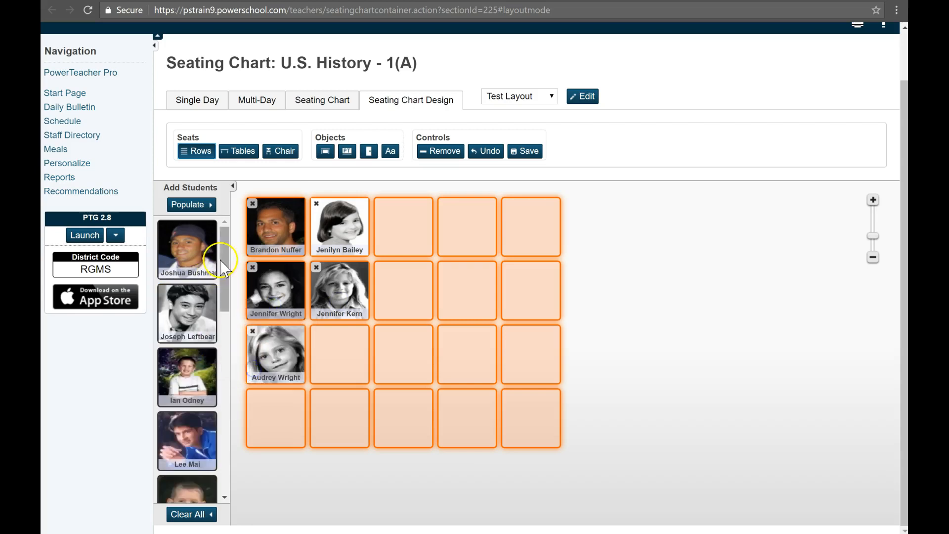
- Populate the remaining seats alphabetically A-Z by last name, starting top left
left_click(190, 205)
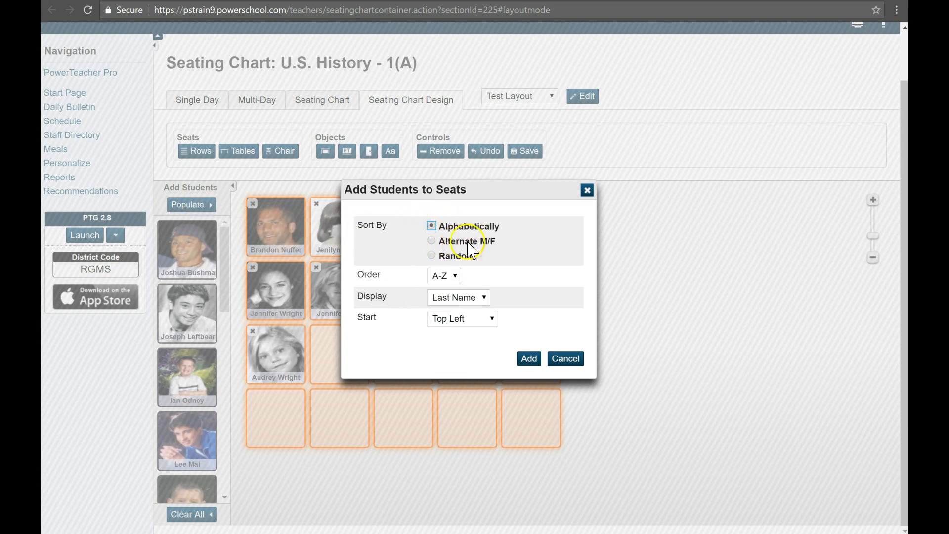
left_click(529, 359)
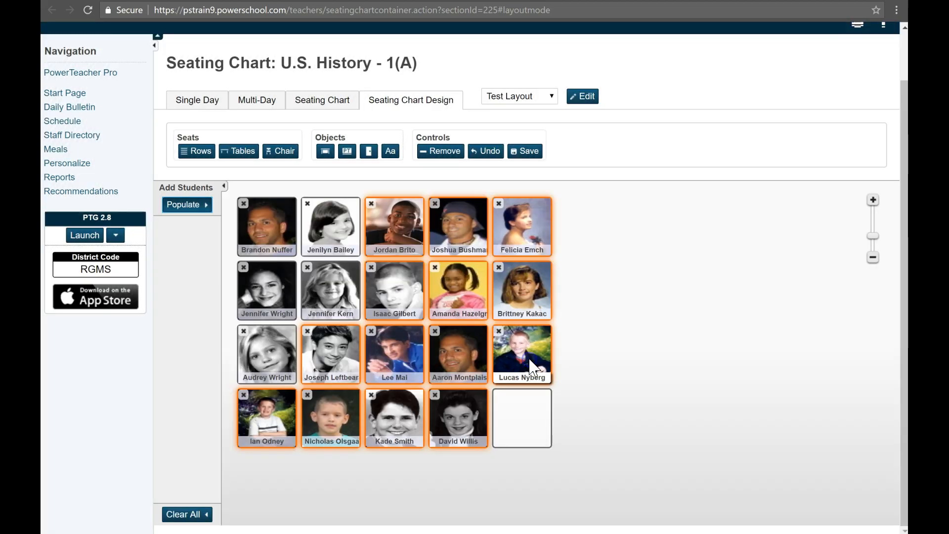
- Select the empty seat in the last row and remove it
left_click(527, 401)
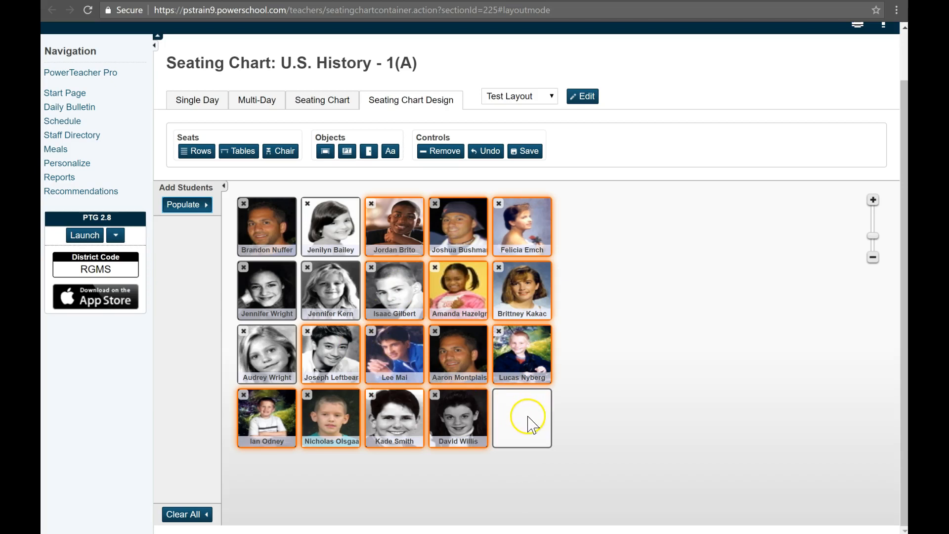
left_click(595, 419)
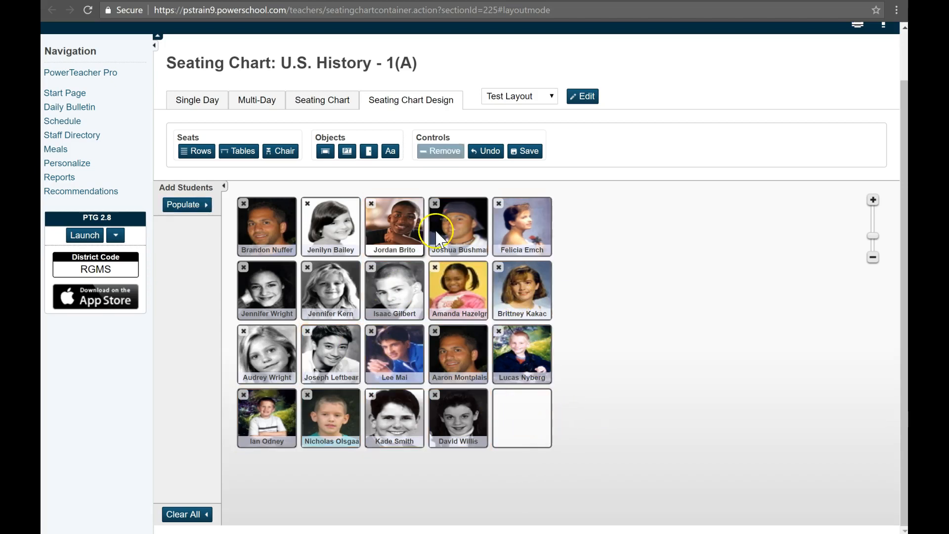
left_click(525, 423)
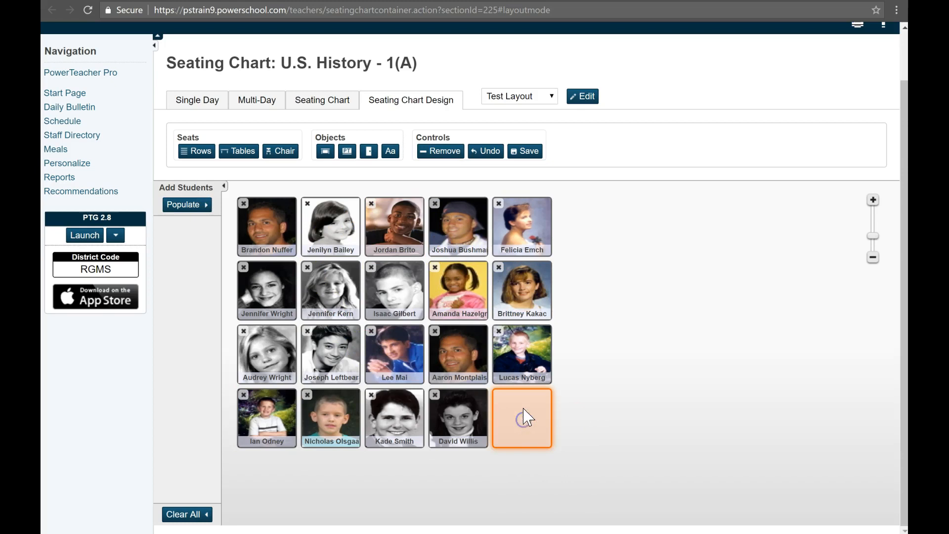
left_click(447, 152)
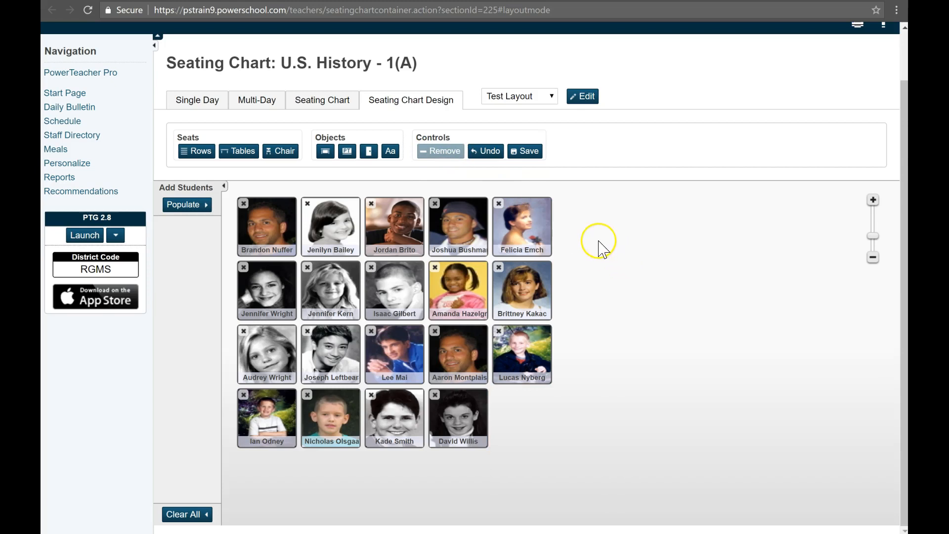
- Drag the seats apart to arrange the students into four separate groups
left_click_drag(535, 229, 615, 233)
left_click_drag(524, 290, 596, 291)
left_click_drag(482, 232, 548, 238)
left_click_drag(460, 292, 534, 296)
left_click_drag(522, 354, 618, 396)
left_click_drag(483, 371, 570, 415)
left_click_drag(463, 410, 546, 454)
left_click_drag(374, 401, 377, 446)
left_click_drag(327, 416, 325, 457)
left_click_drag(275, 419, 276, 453)
left_click_drag(269, 358, 259, 397)
left_click_drag(331, 360, 387, 414)
left_click_drag(257, 396, 275, 388)
left_click_drag(268, 452, 264, 464)
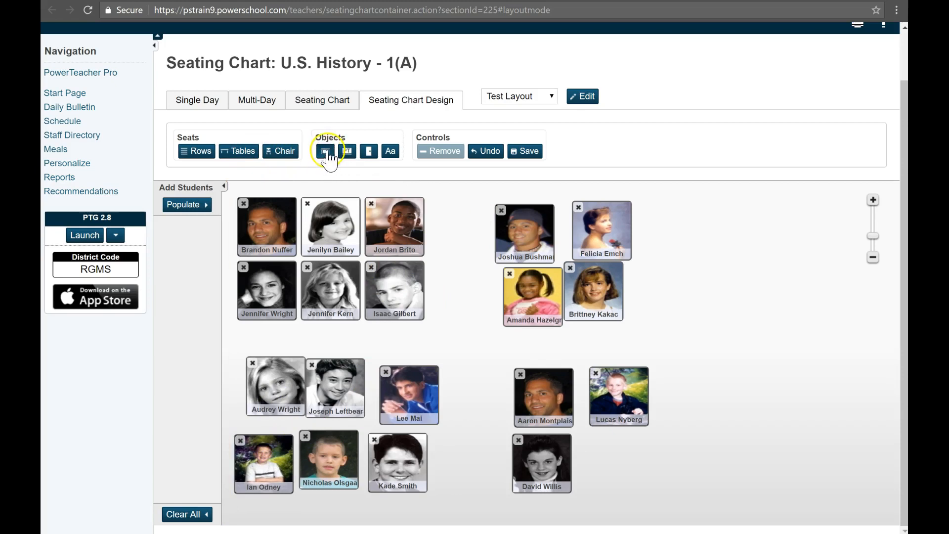
- Add a teacher's desk in the bottom-right corner and a board above the seats
left_click(331, 154)
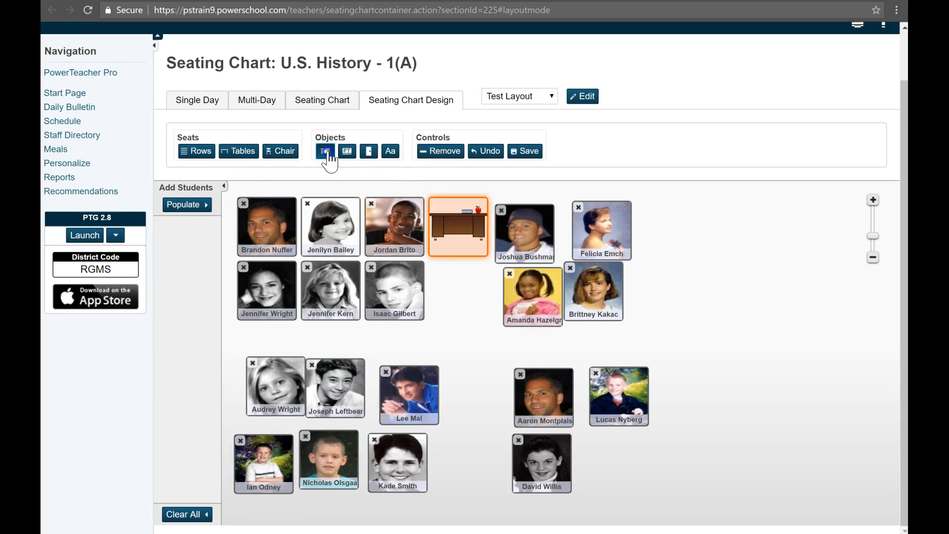
left_click_drag(442, 212, 690, 460)
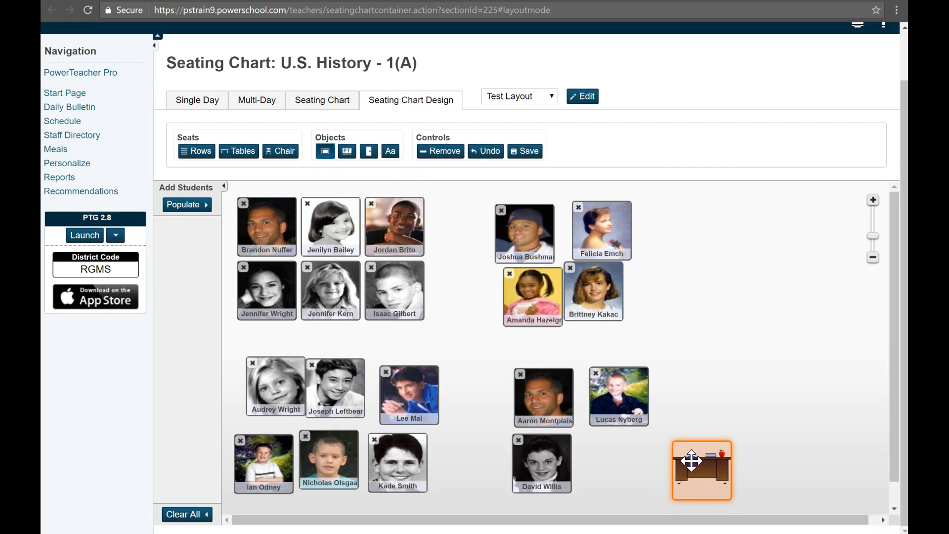
left_click(348, 152)
left_click_drag(464, 246, 463, 230)
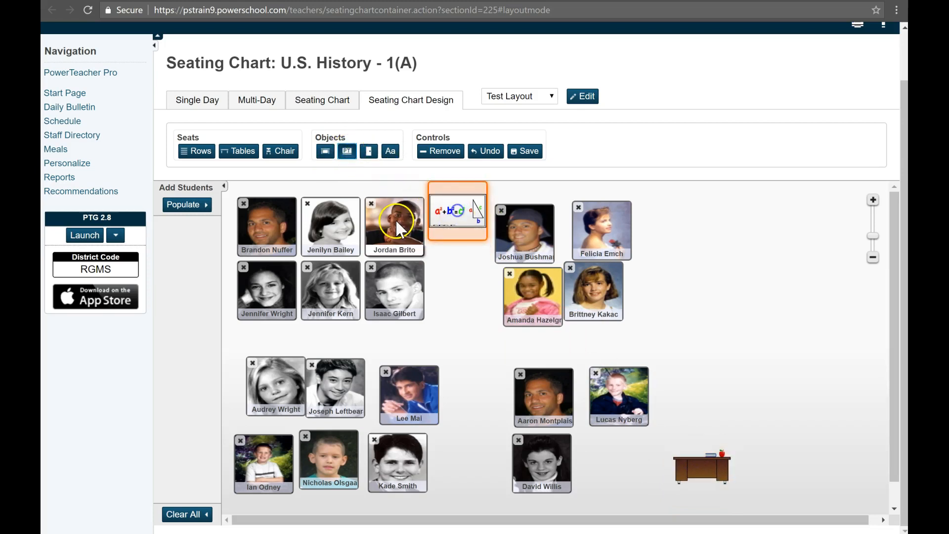
- Shift the top-left group of seats slightly downward
left_click_drag(397, 290, 397, 312)
left_click_drag(330, 291, 331, 309)
left_click_drag(266, 300, 269, 308)
left_click_drag(285, 251, 281, 263)
left_click_drag(341, 247, 376, 253)
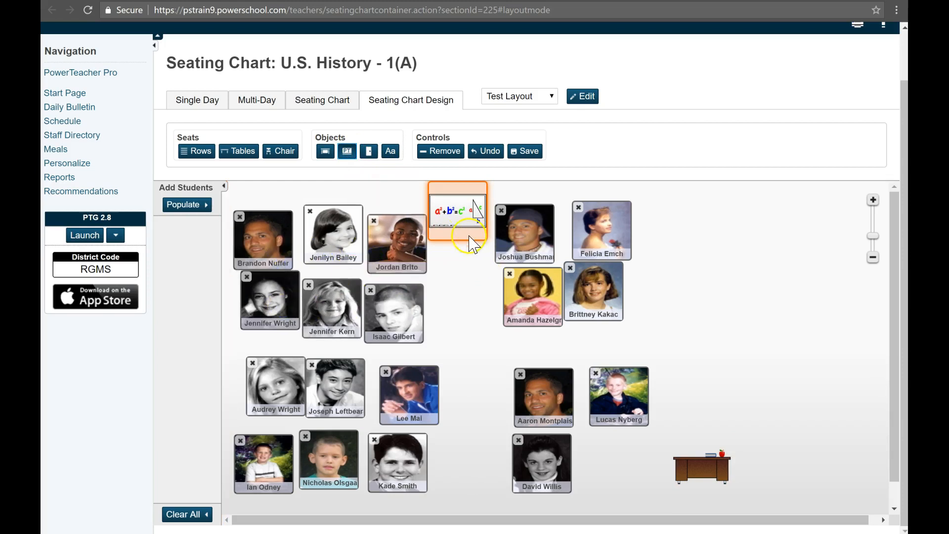
- Remove the board and the teacher's desk and save the seating chart layout
left_click(440, 151)
left_click(719, 465)
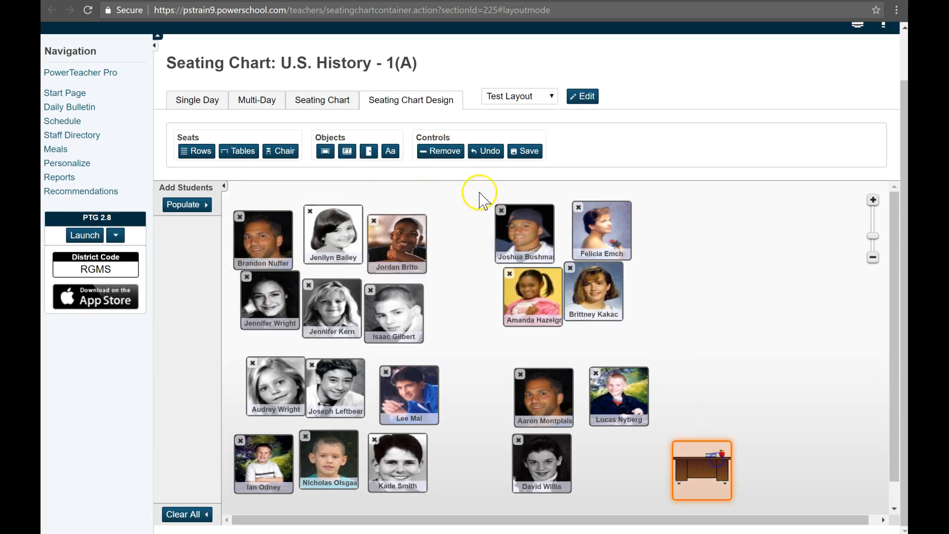
left_click(444, 151)
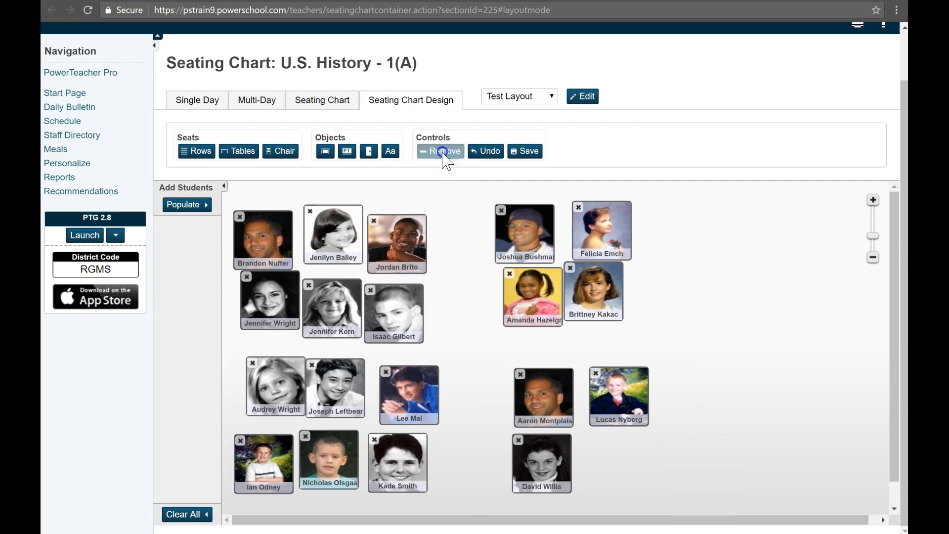
left_click(525, 154)
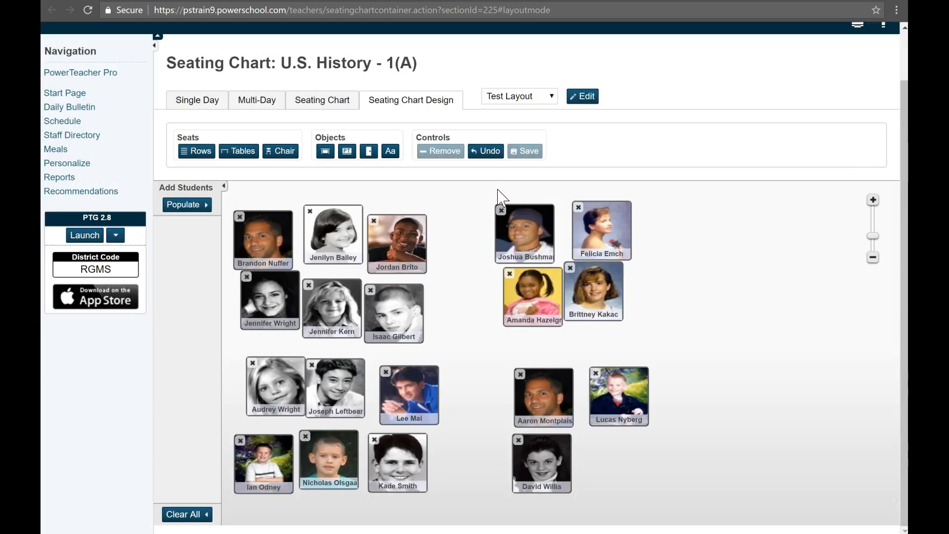
- Add several empty chairs to the seating chart layout and undo all of them
left_click(269, 154)
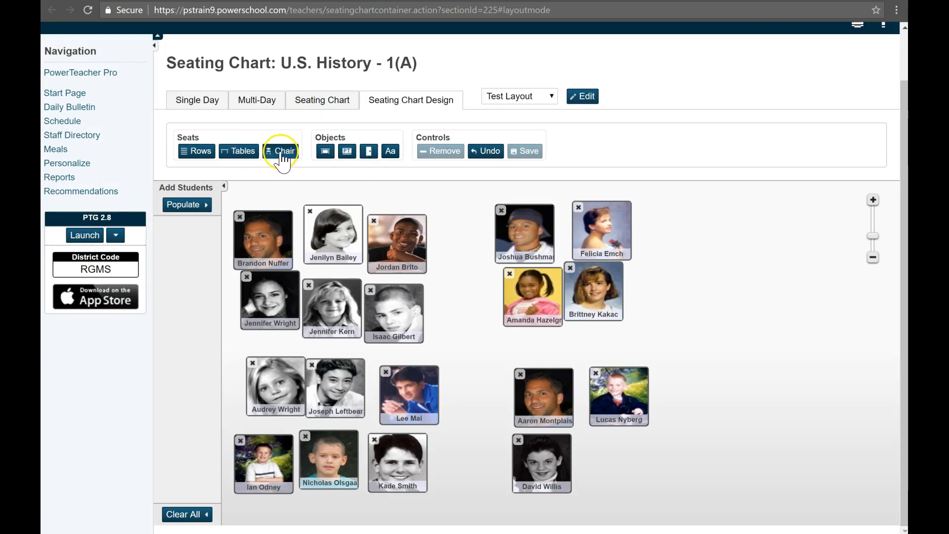
left_click(281, 152)
left_click(282, 152)
left_click(281, 152)
left_click(281, 152)
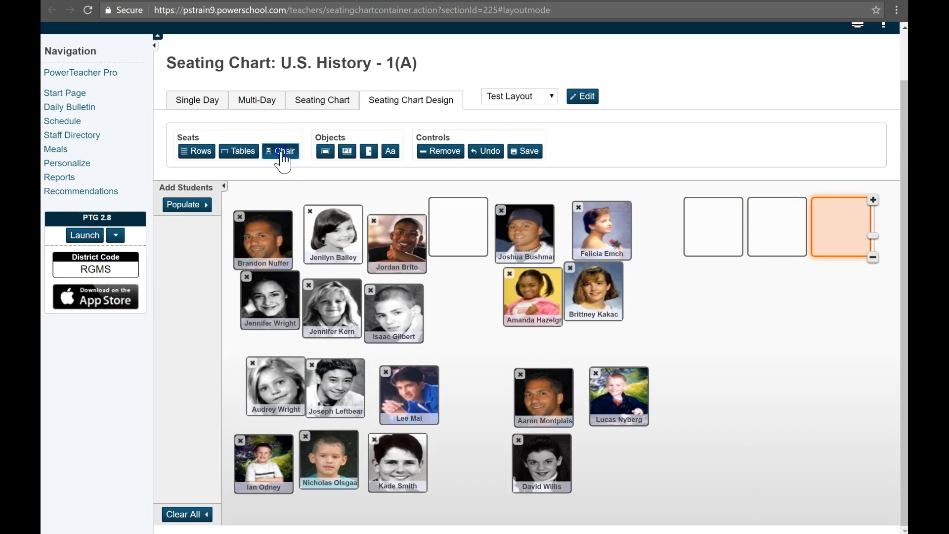
left_click(485, 152)
left_click(485, 152)
left_click(485, 153)
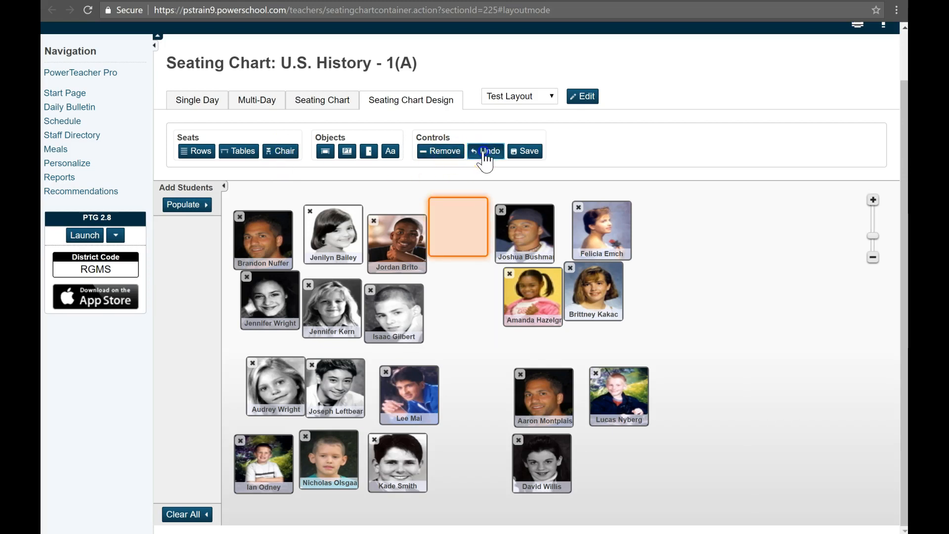
left_click(485, 152)
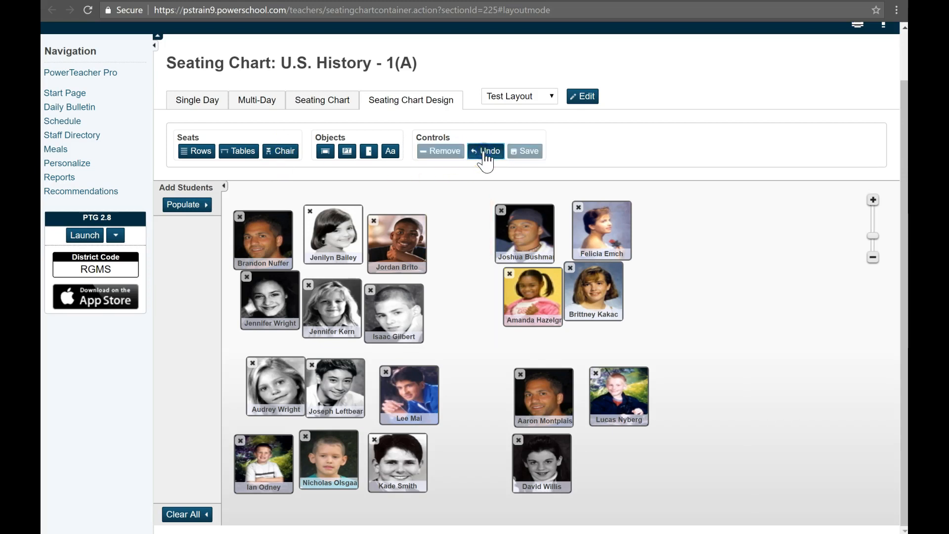
- In the Seating Chart view, mark three students in the top seat groups absent with code A and submit
left_click(325, 103)
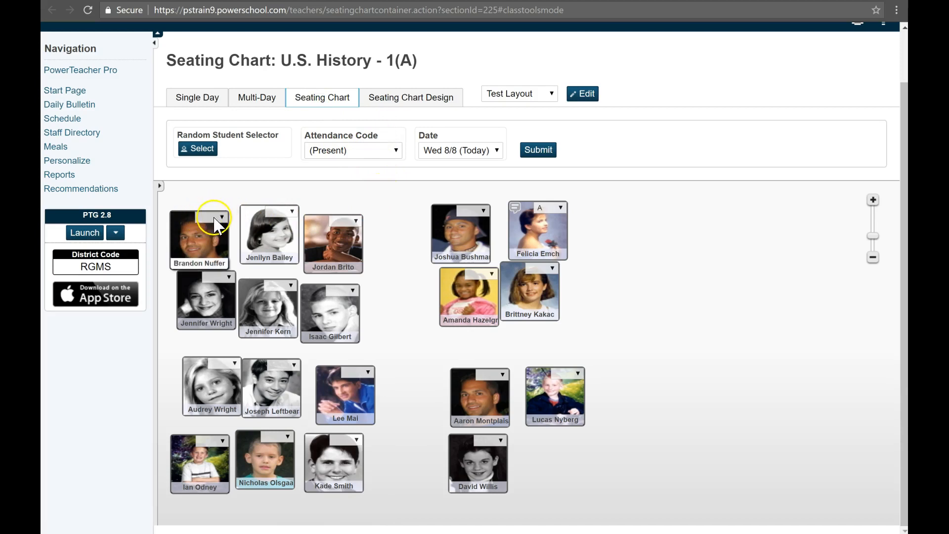
left_click(292, 212)
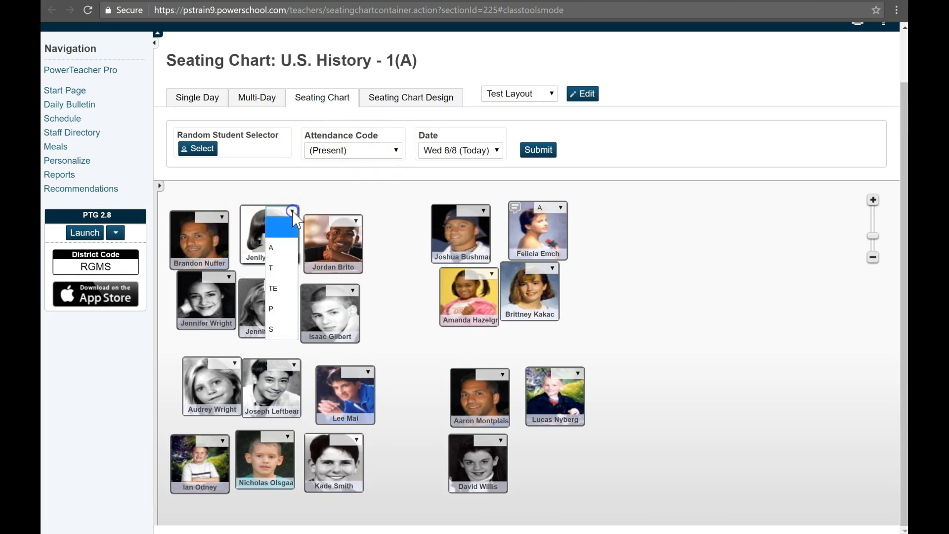
left_click(281, 249)
left_click(355, 221)
left_click(346, 257)
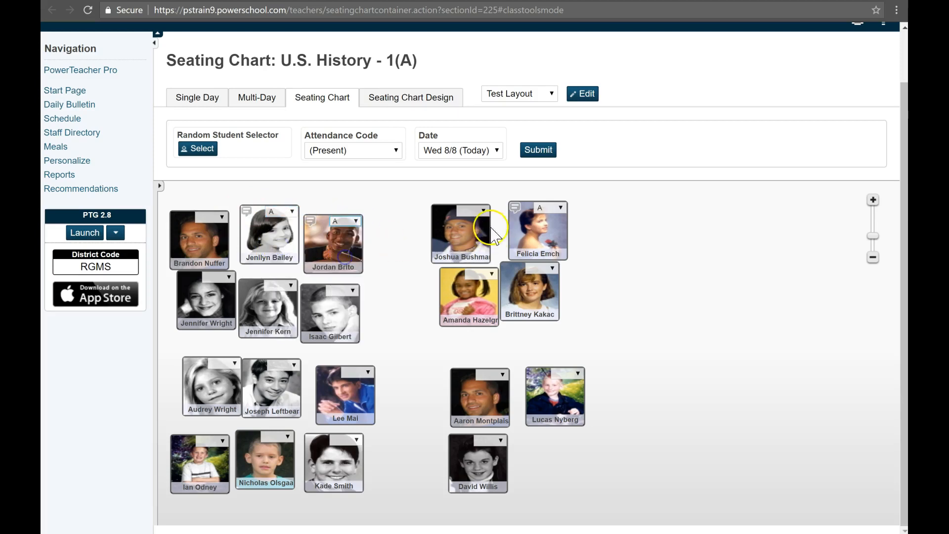
left_click(479, 211)
left_click(474, 246)
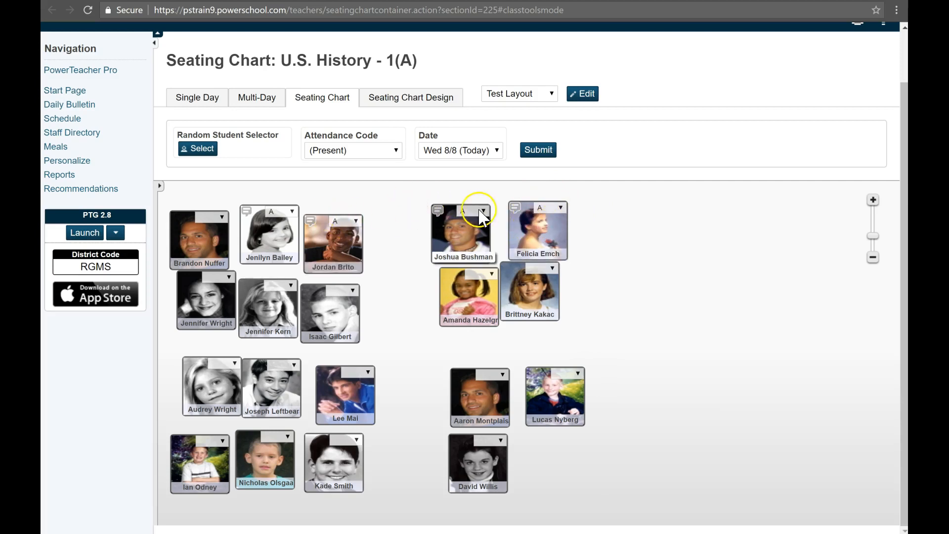
left_click(539, 150)
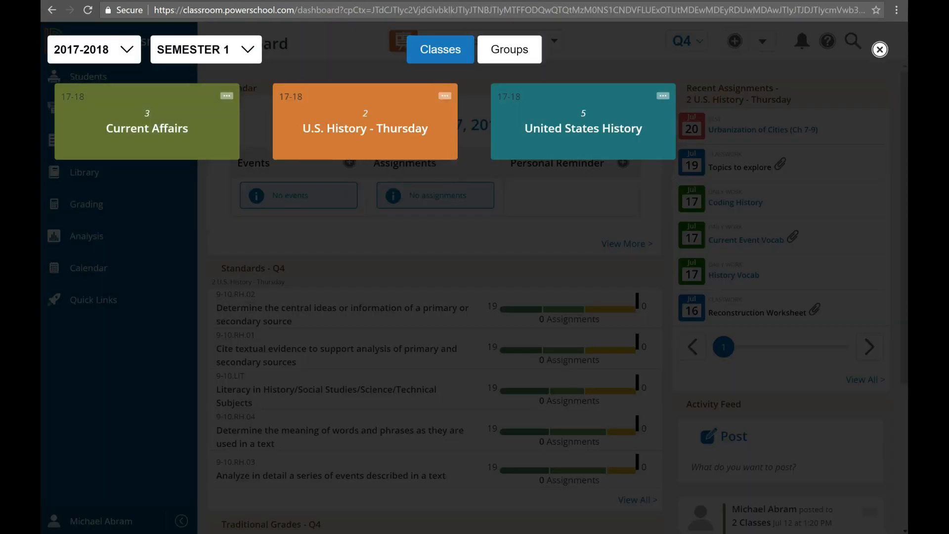
- Try to open the seating chart for U.S. History - Thursday from the class picker, then close the picker
left_click(445, 96)
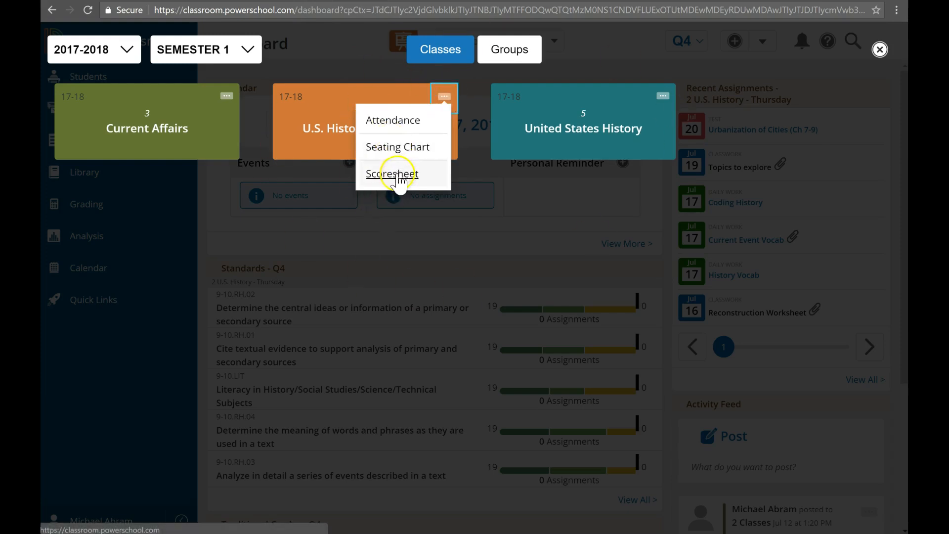
left_click(394, 148)
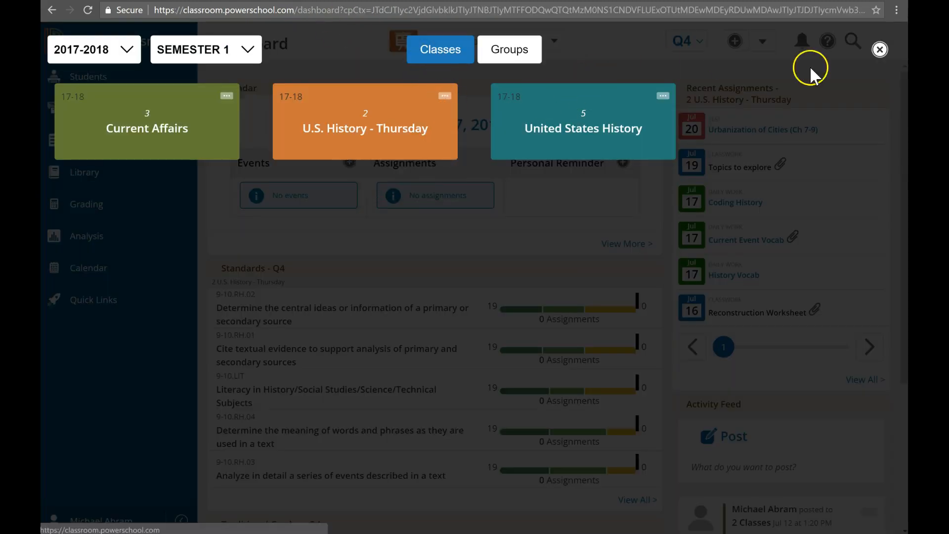
left_click(880, 50)
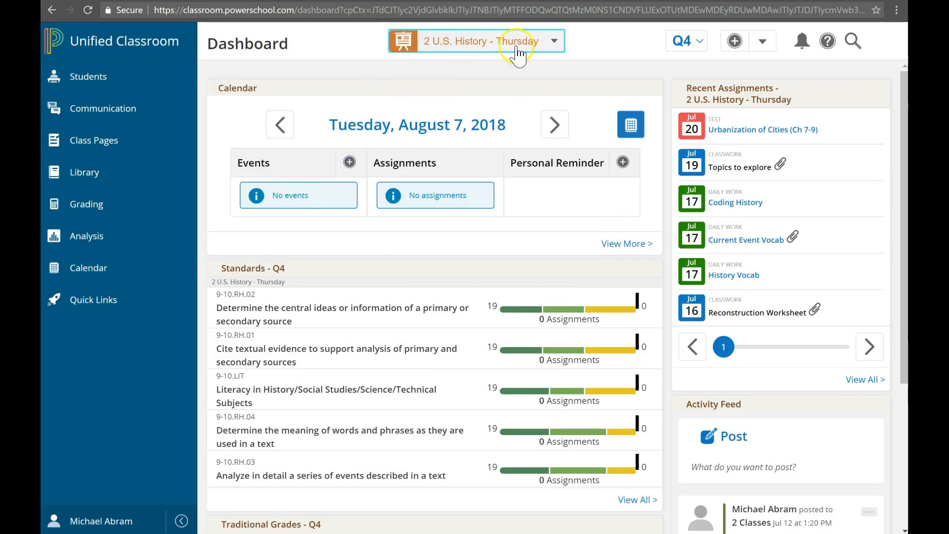
- Open the attendance page for U.S. History - Thursday from the class picker
left_click(463, 44)
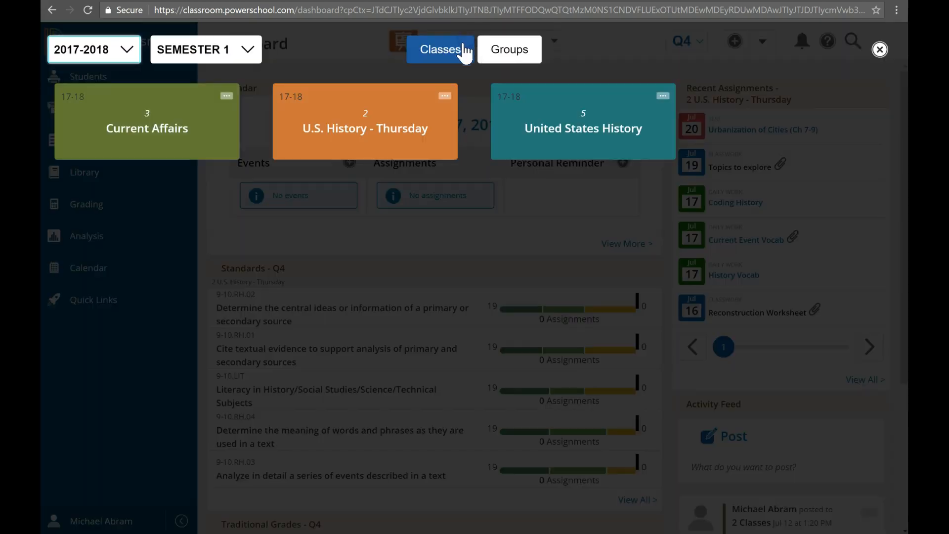
left_click(446, 97)
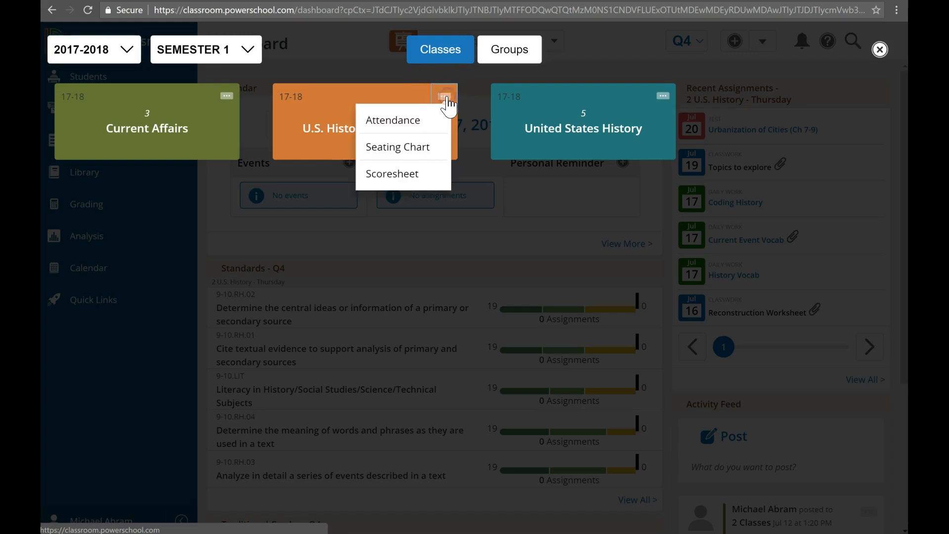
left_click(386, 128)
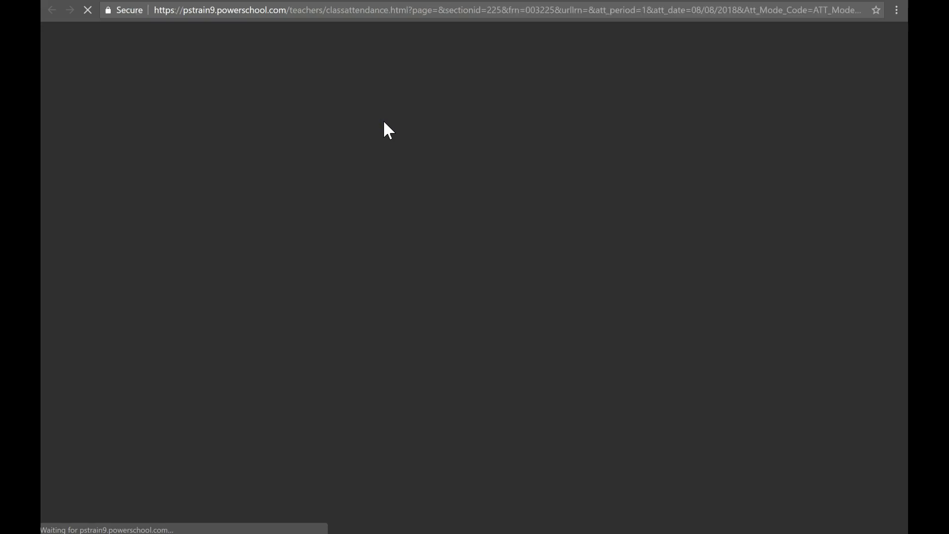
scroll(485, 201, "down", 2)
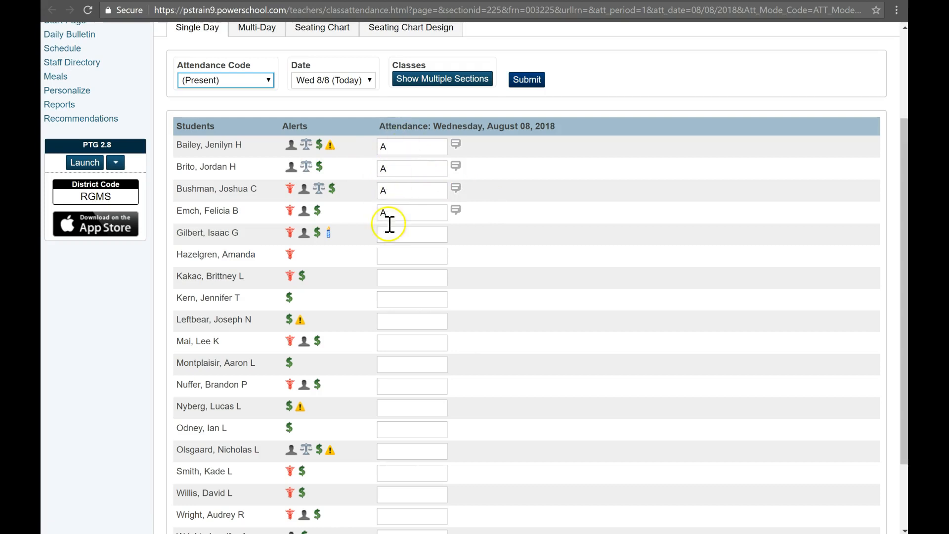
scroll(400, 238, "up", 2)
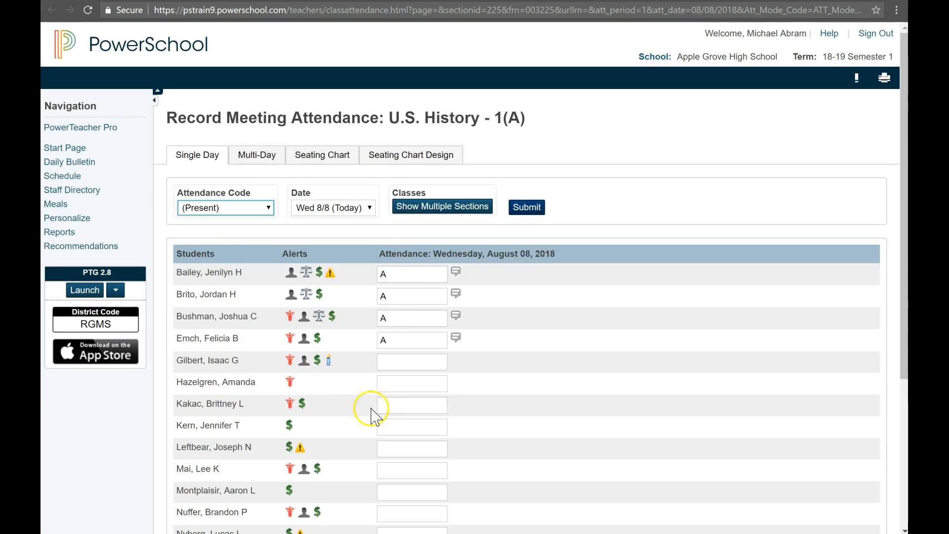
- Mark two more students absent by choosing A (Absent) in their attendance fields
left_click(402, 407)
left_click(453, 406)
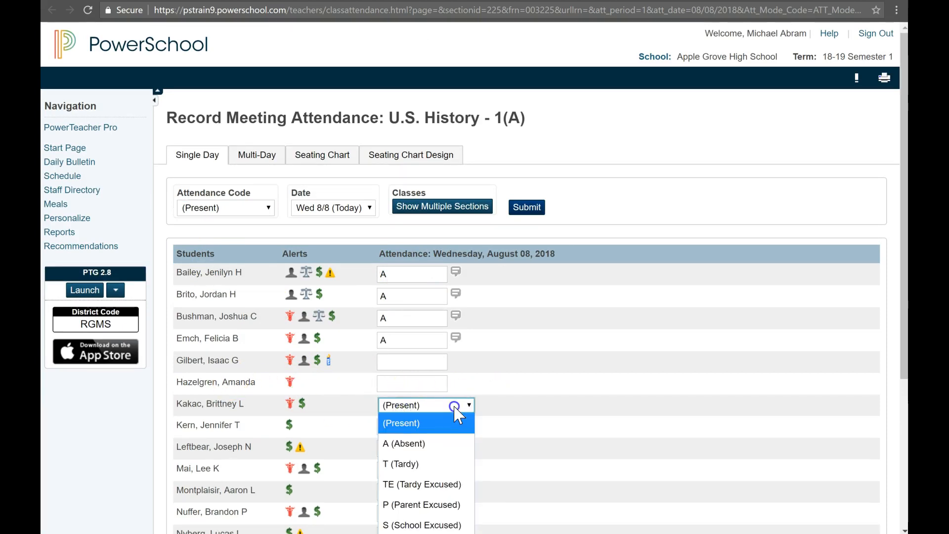
left_click(404, 444)
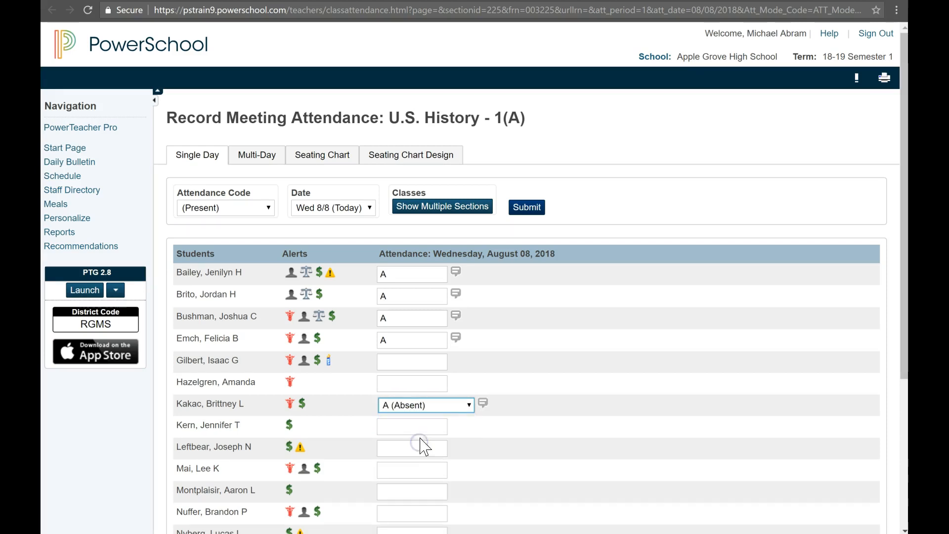
scroll(424, 445, "down", 3)
left_click(419, 369)
left_click(459, 364)
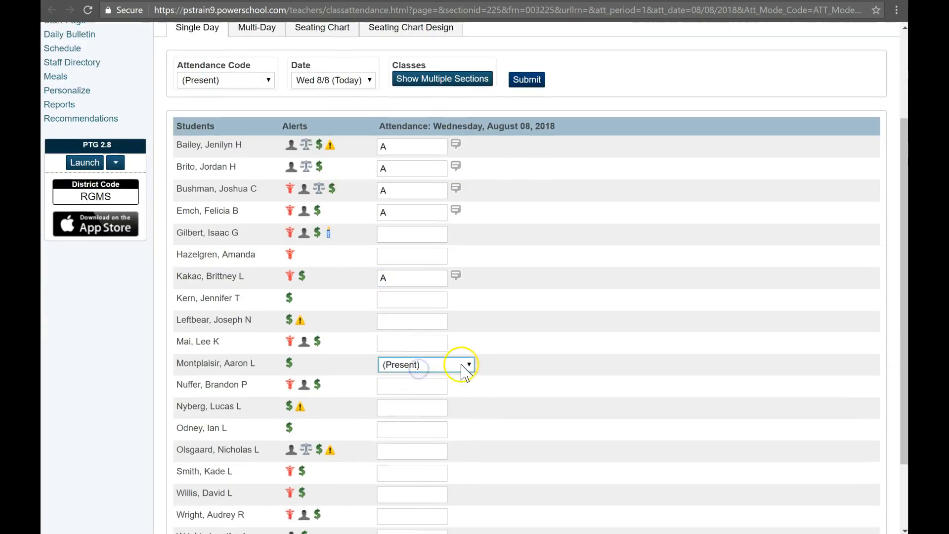
left_click(432, 406)
- Set the Attendance Code to A (Absent) and apply it to three more students' attendance fields
scroll(431, 404, "up", 2)
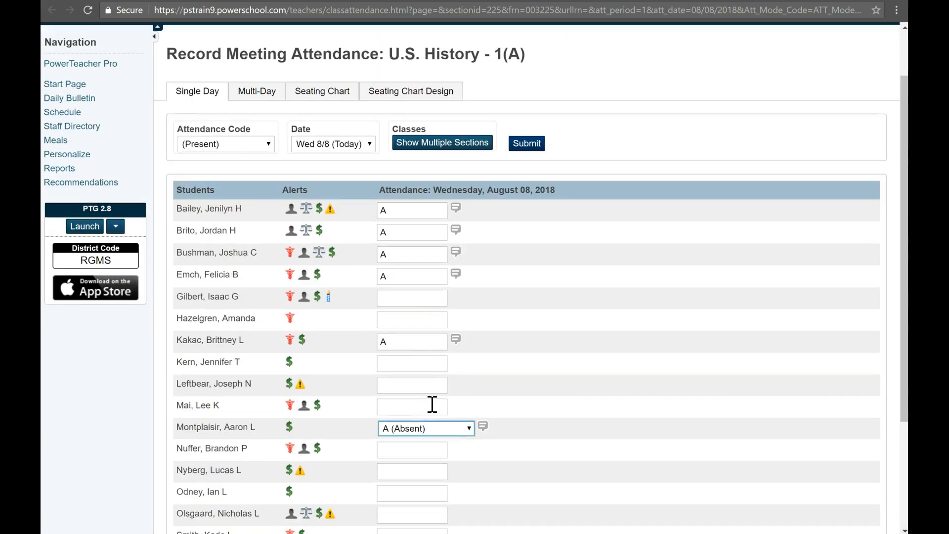
left_click(203, 146)
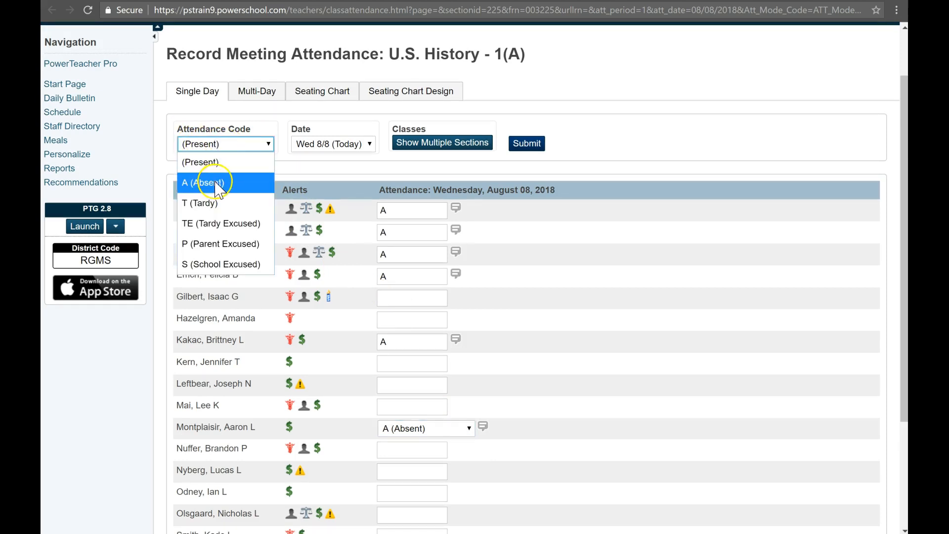
left_click(192, 184)
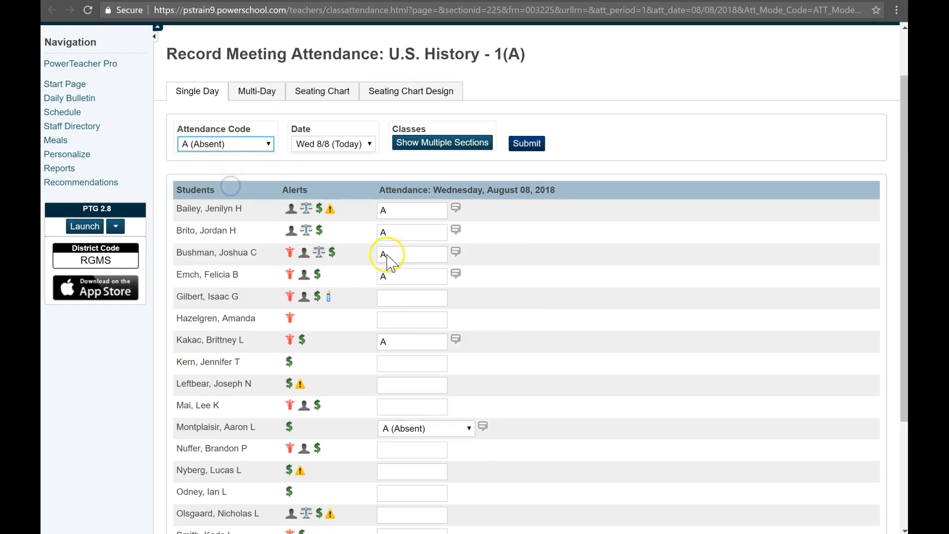
scroll(430, 361, "up", 2)
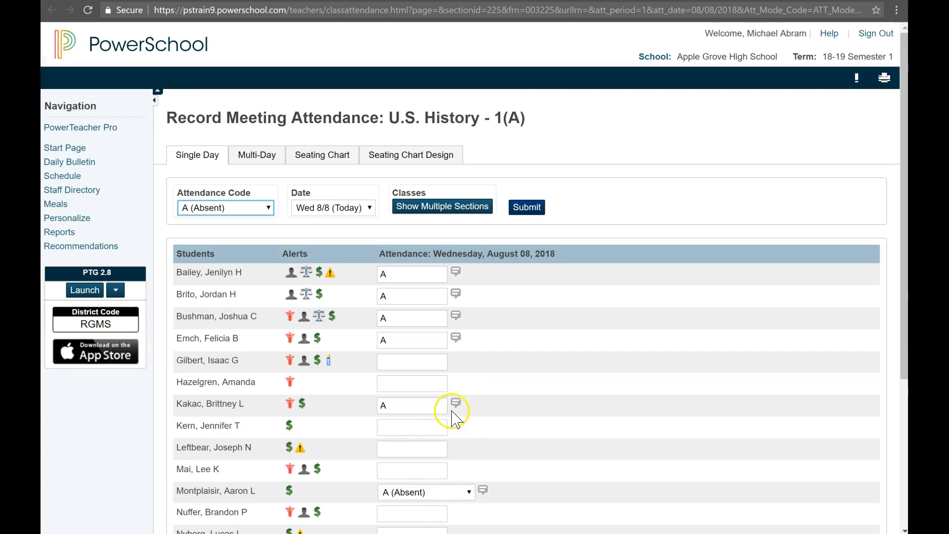
left_click(412, 451)
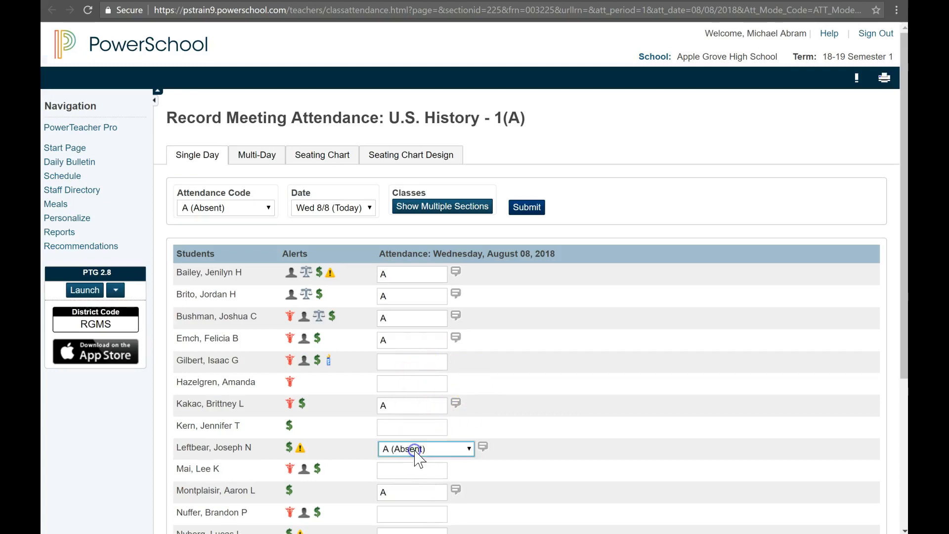
left_click(416, 366)
left_click(418, 516)
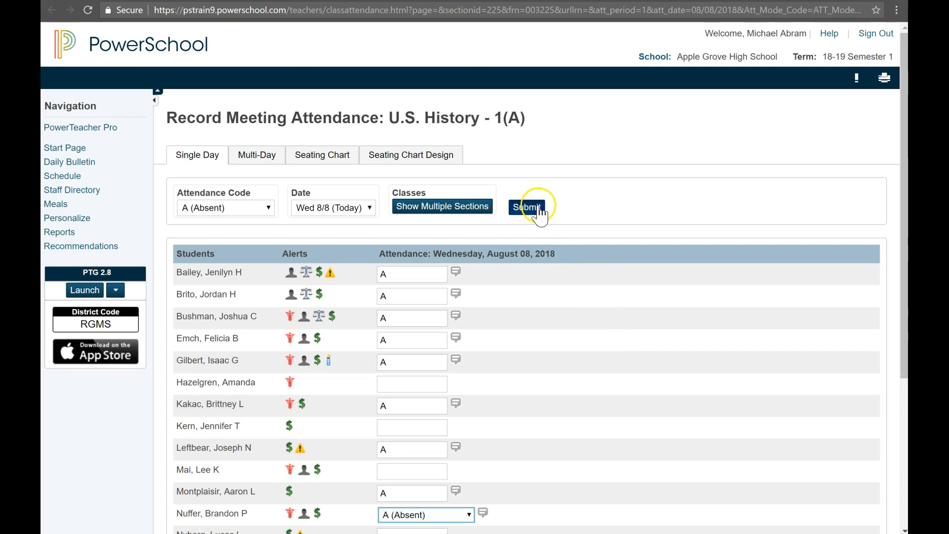
- Keep today's date for the attendance and submit it
left_click(351, 208)
left_click(351, 207)
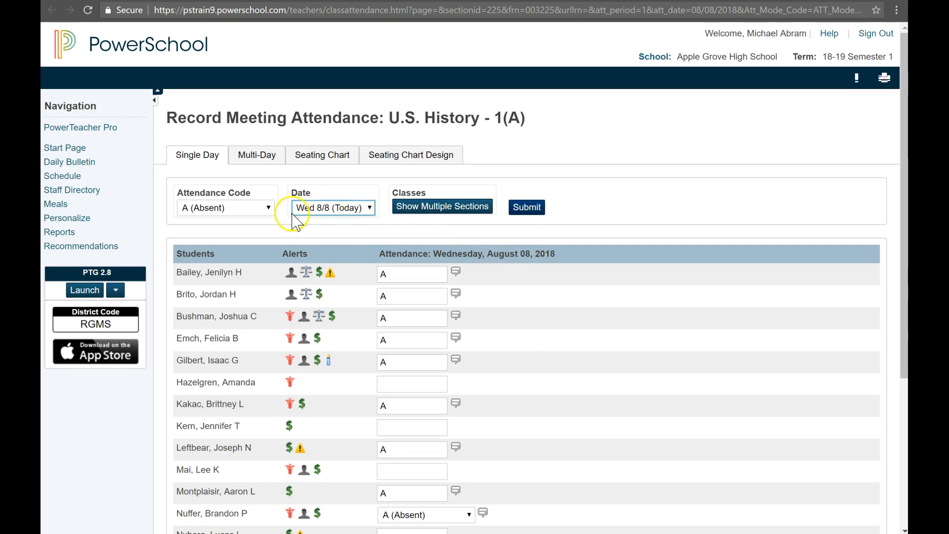
left_click(334, 228)
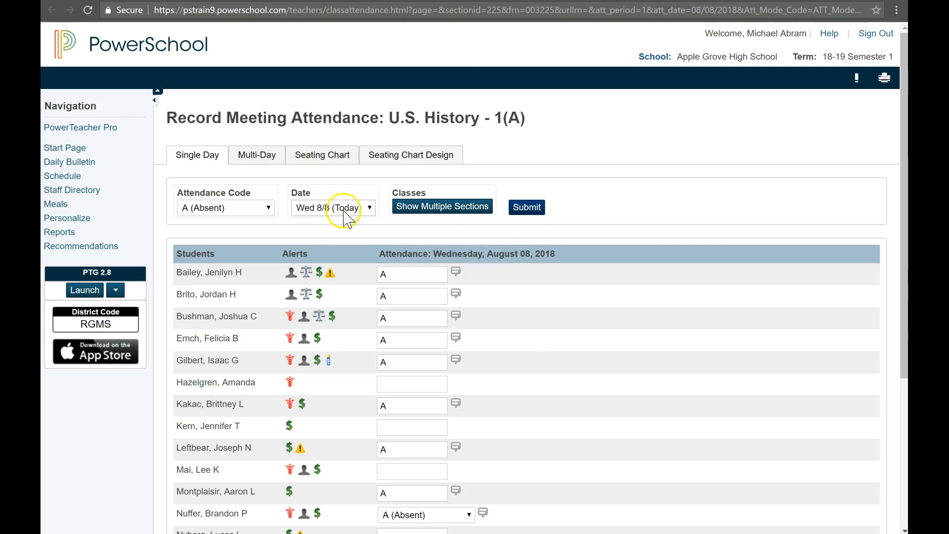
left_click(526, 207)
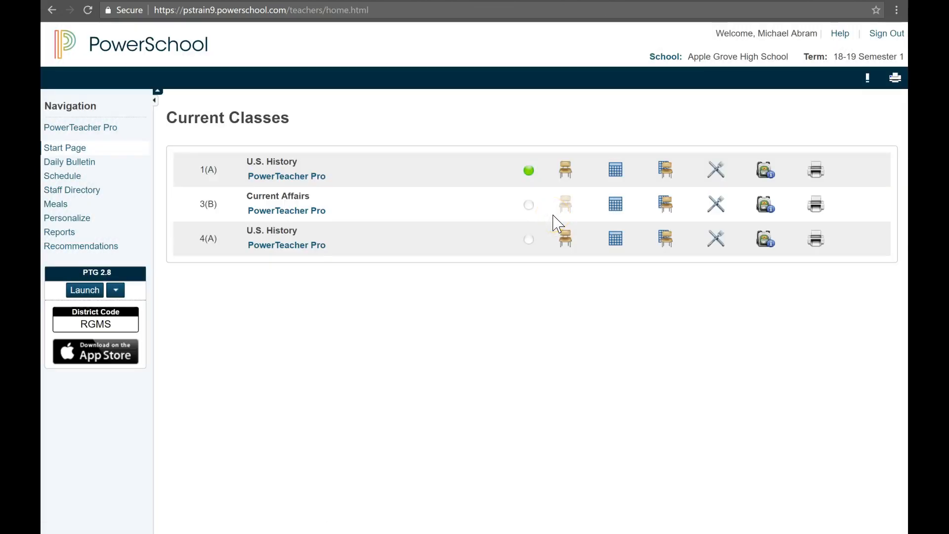